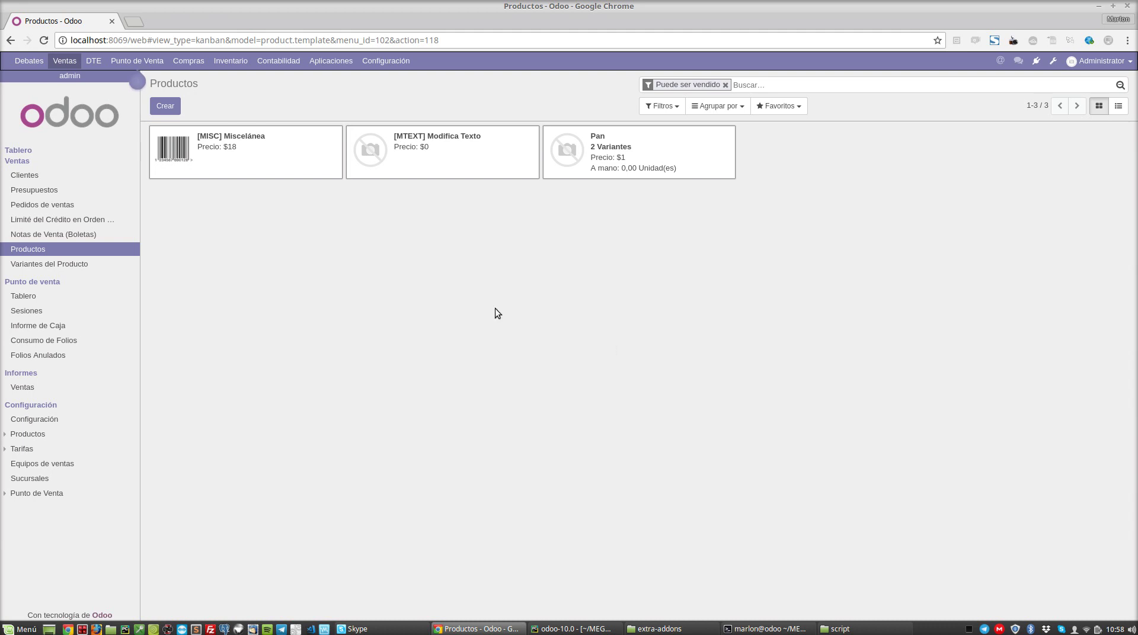
# - Create and save a product named Auto Audi with product type Almacenable and a sale price of 10000
pyautogui.click(166, 107)
pyautogui.write('Auto')
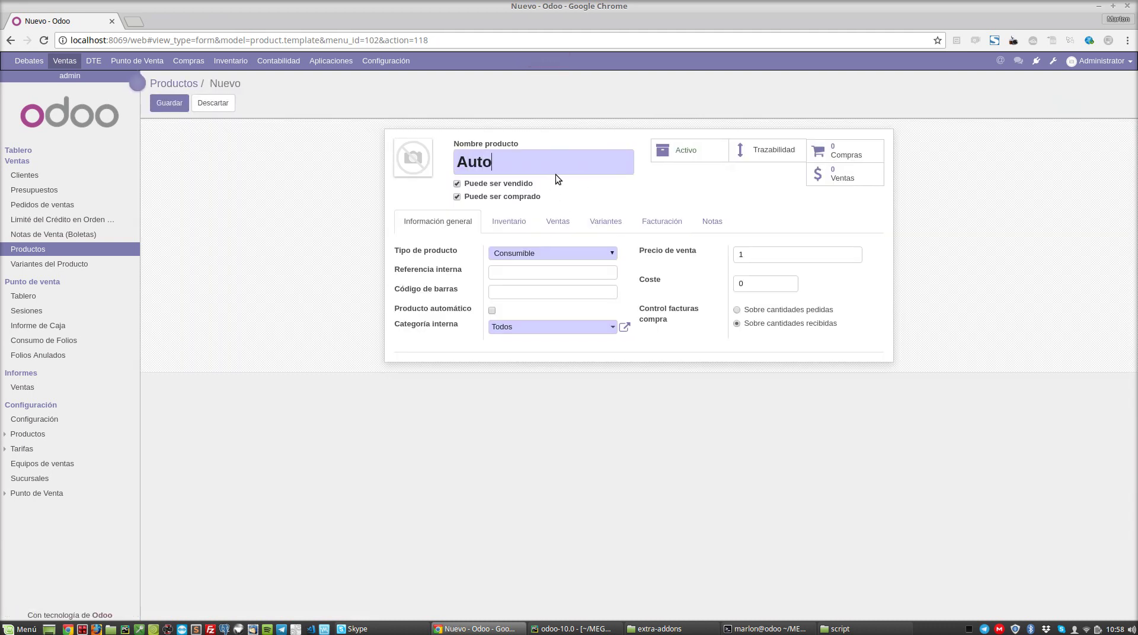
pyautogui.write(' Audi')
pyautogui.click(550, 254)
pyautogui.click(550, 293)
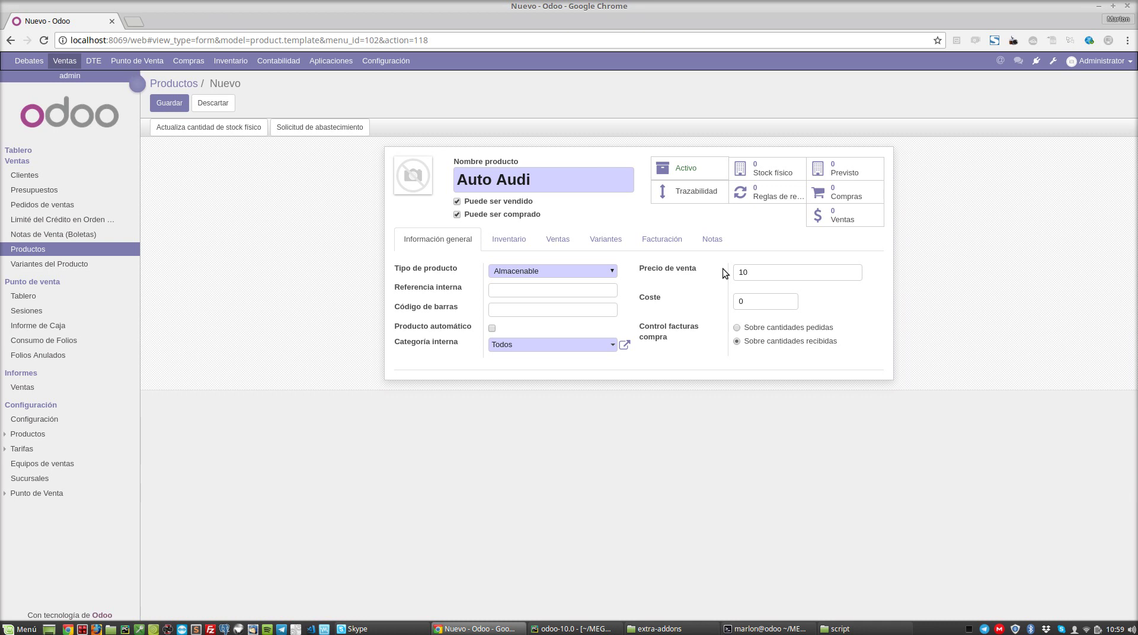
pyautogui.click(169, 103)
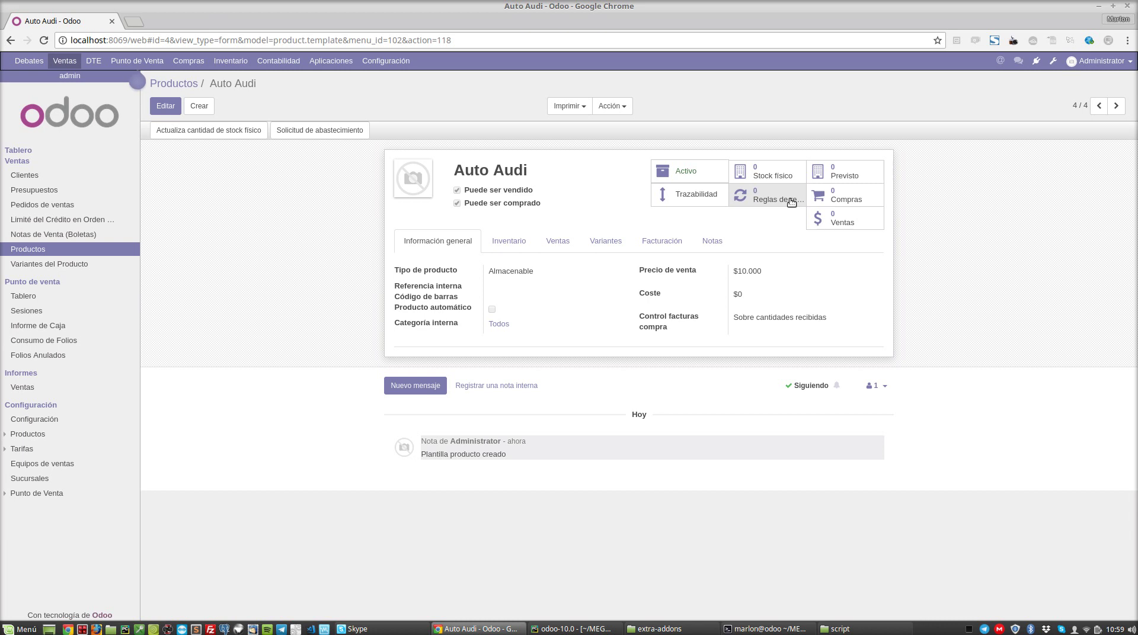
# - Add a Color attribute with the values Blanco and Negro to the Auto Audi product's variants and save it
pyautogui.click(597, 244)
pyautogui.click(167, 106)
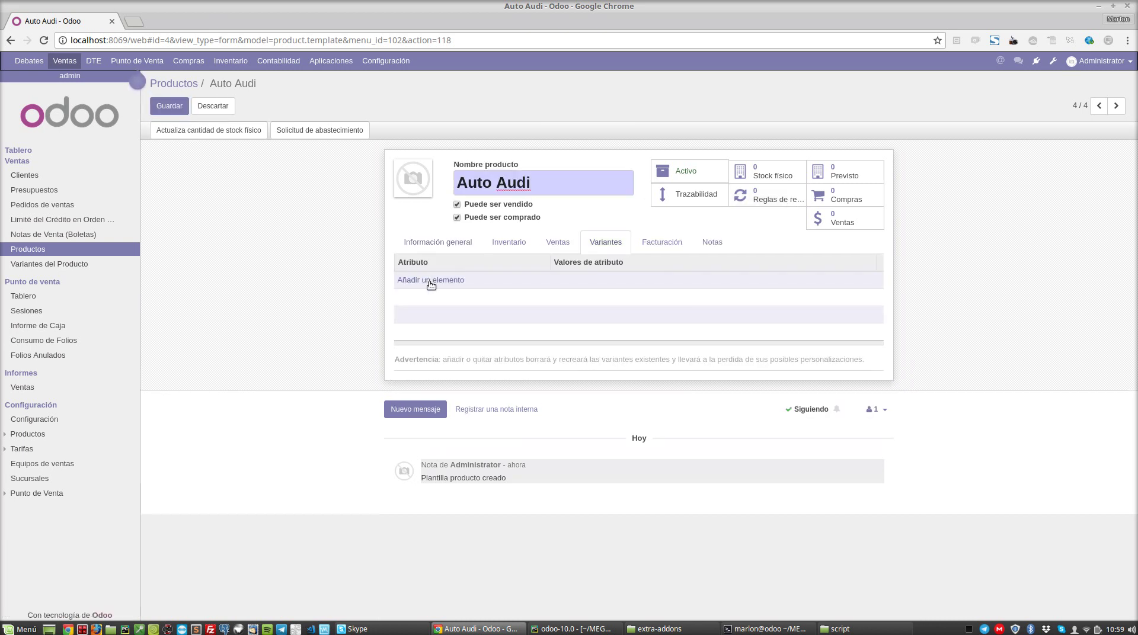
pyautogui.click(430, 279)
pyautogui.write('Color')
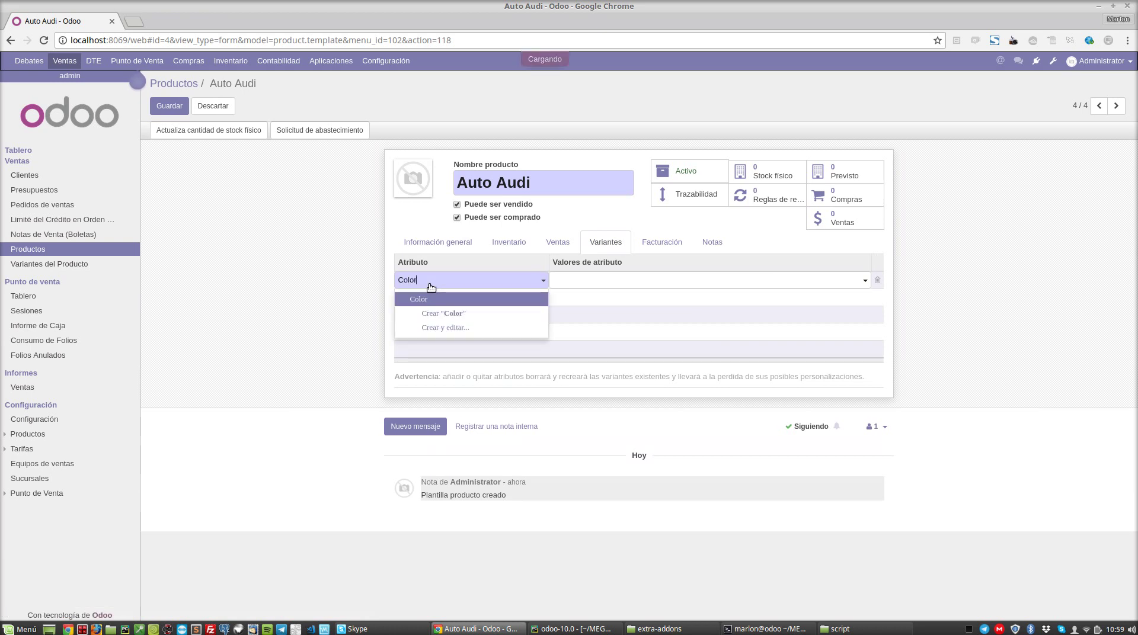
pyautogui.press('Return')
pyautogui.click(625, 281)
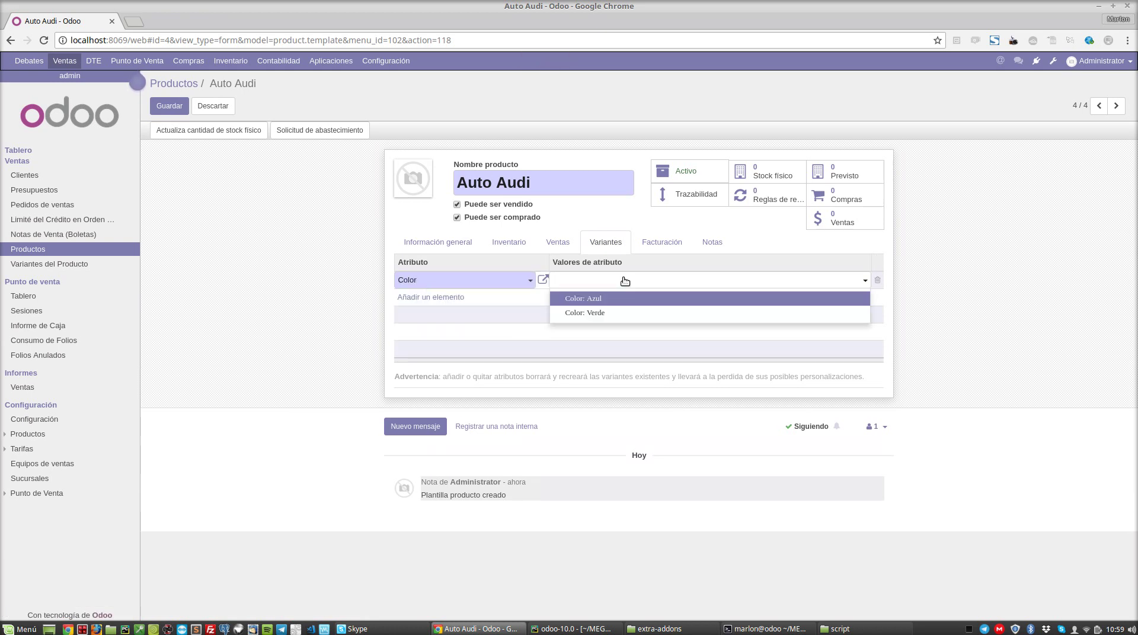
pyautogui.write('Blanco')
pyautogui.press('Return')
pyautogui.write('Negro')
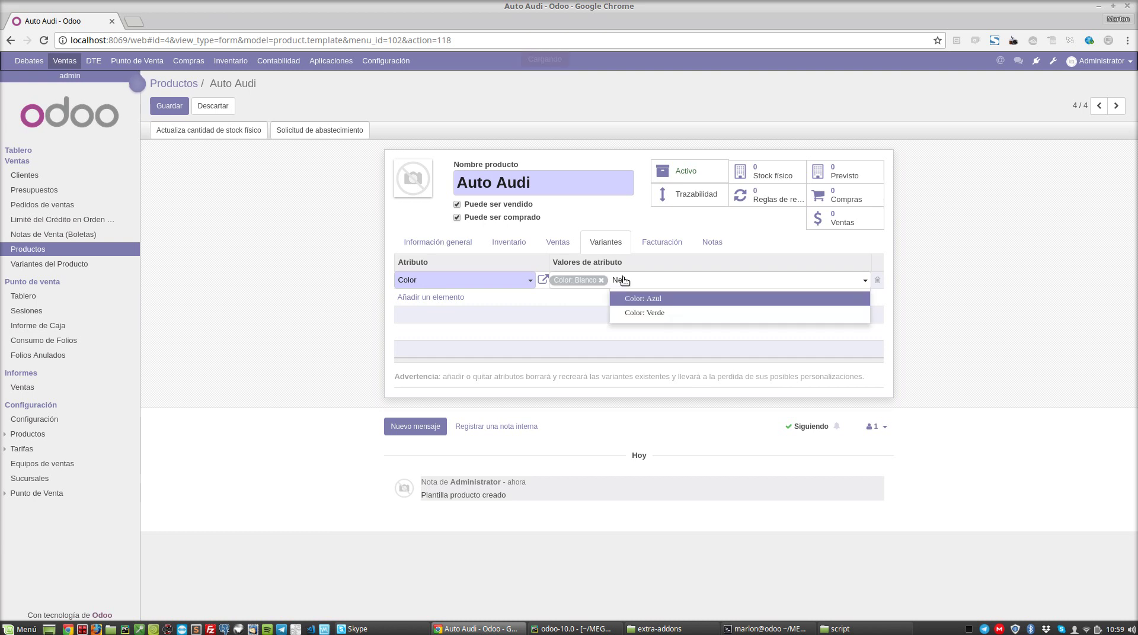
pyautogui.press('Return')
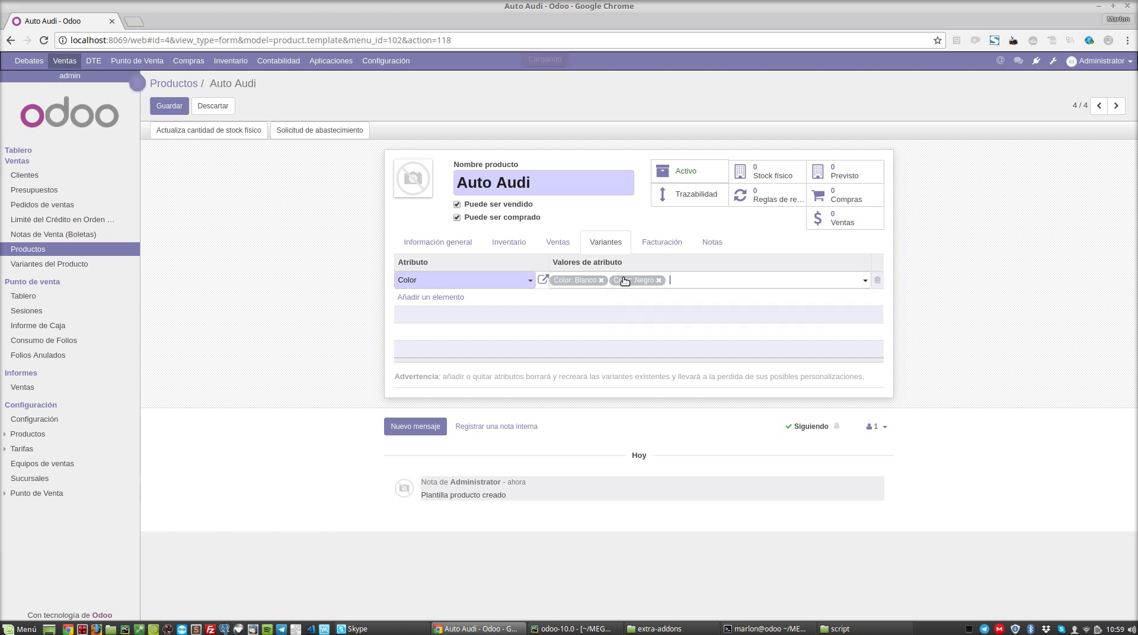
pyautogui.click(169, 105)
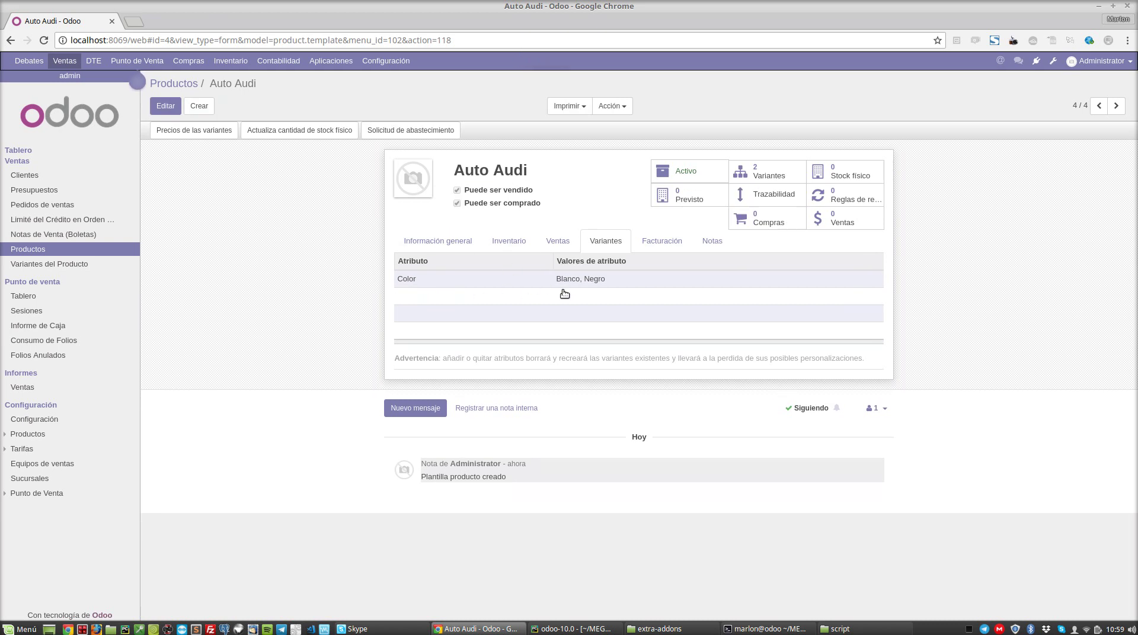
pyautogui.click(762, 172)
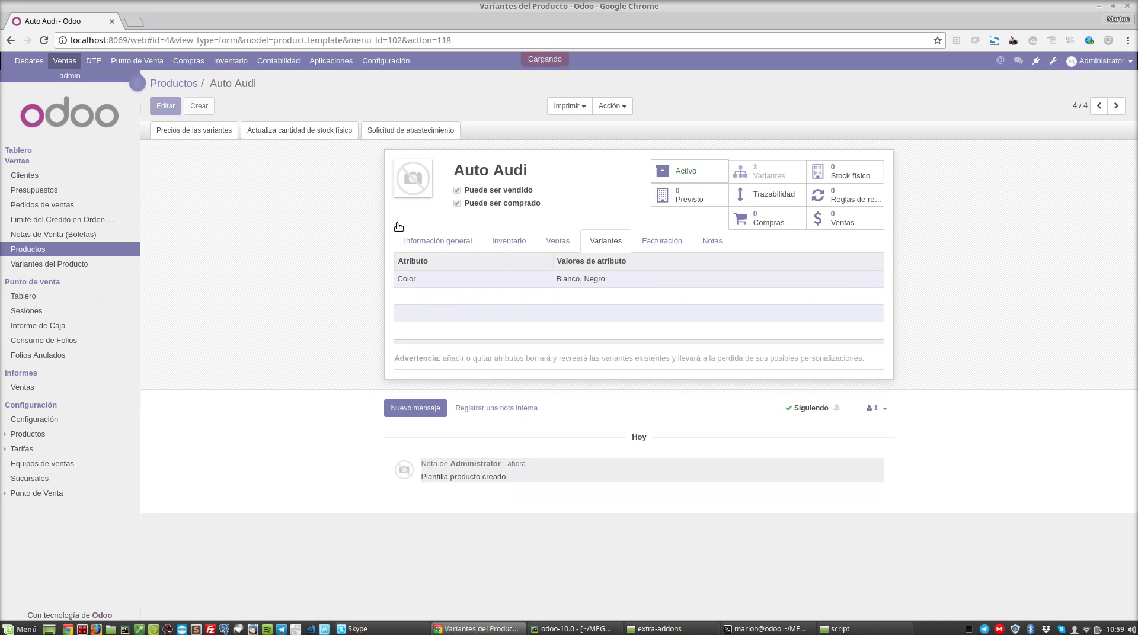
pyautogui.click(165, 106)
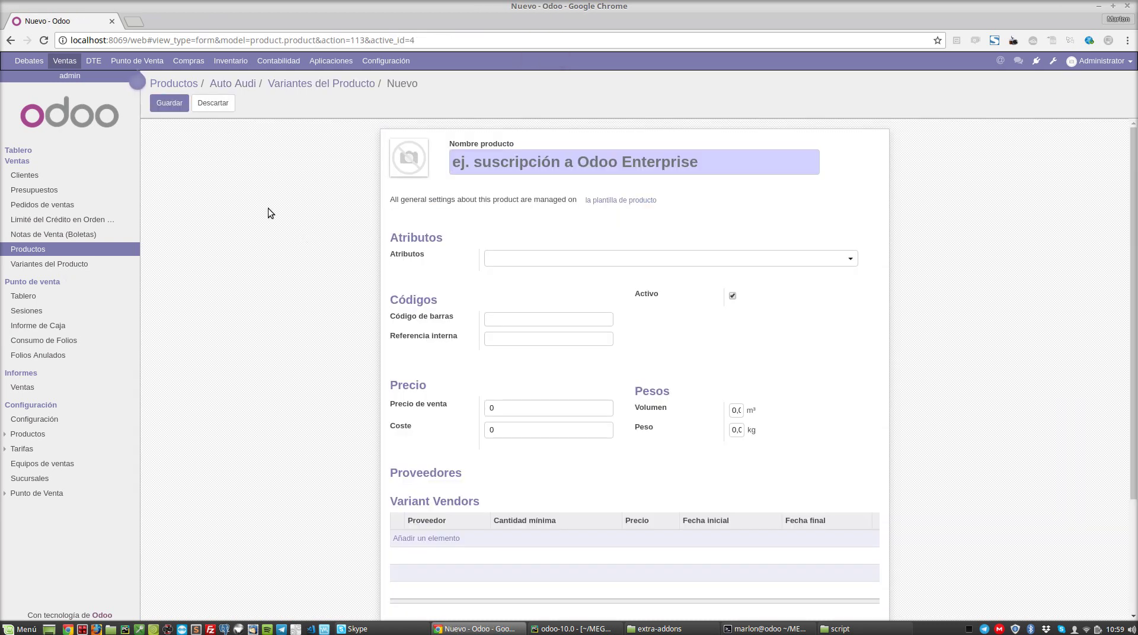
pyautogui.scroll(-5, 527, 464)
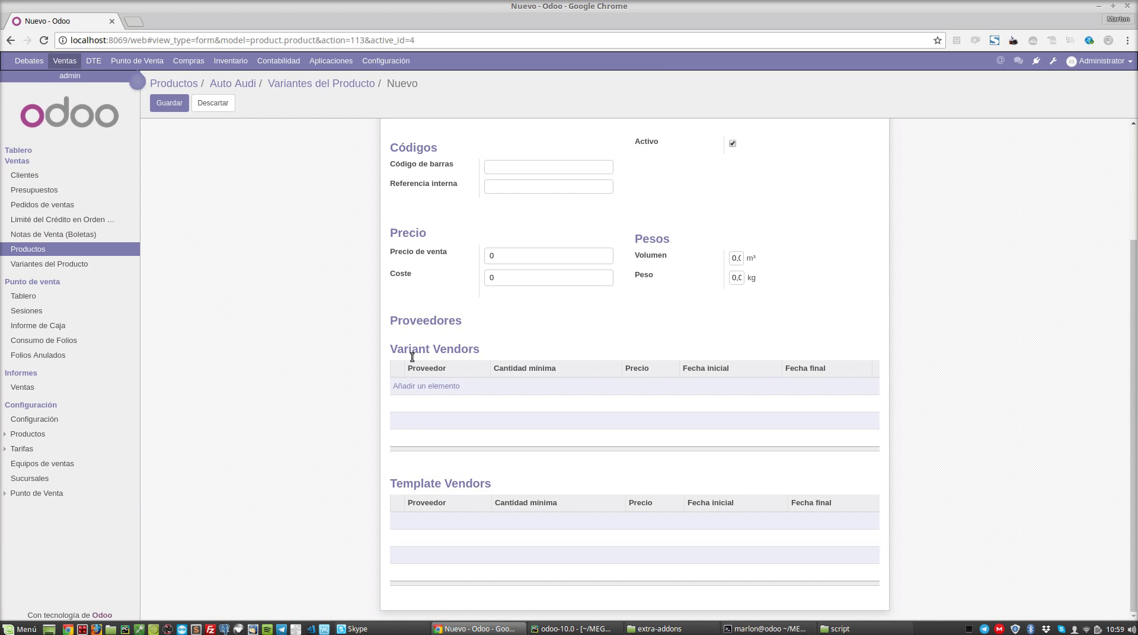
pyautogui.click(429, 388)
pyautogui.click(419, 155)
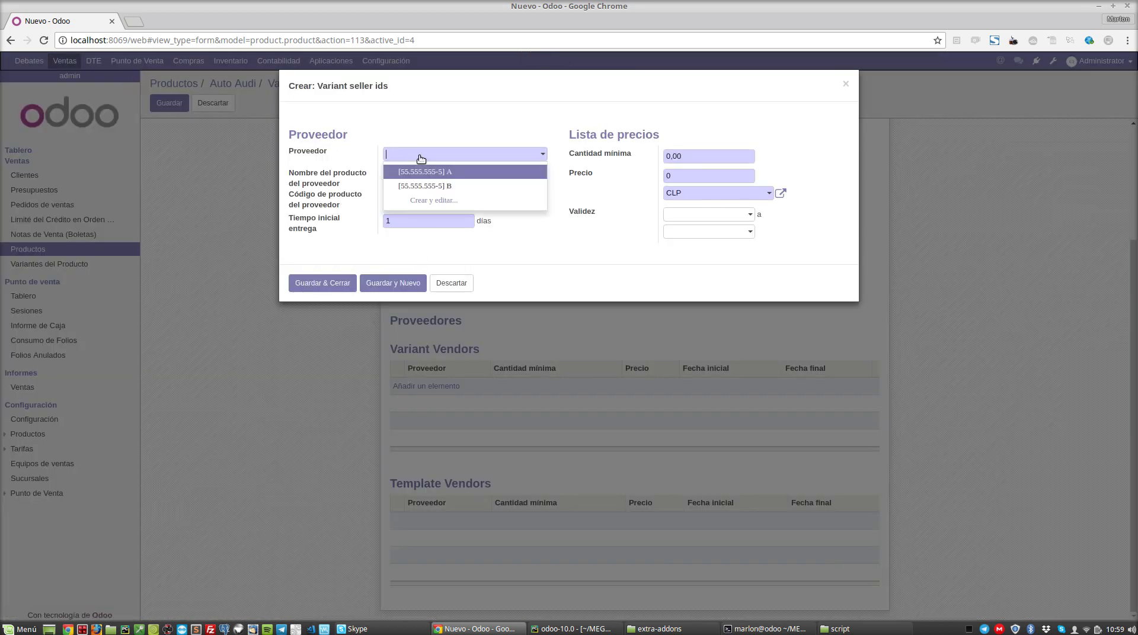
pyautogui.press('Escape')
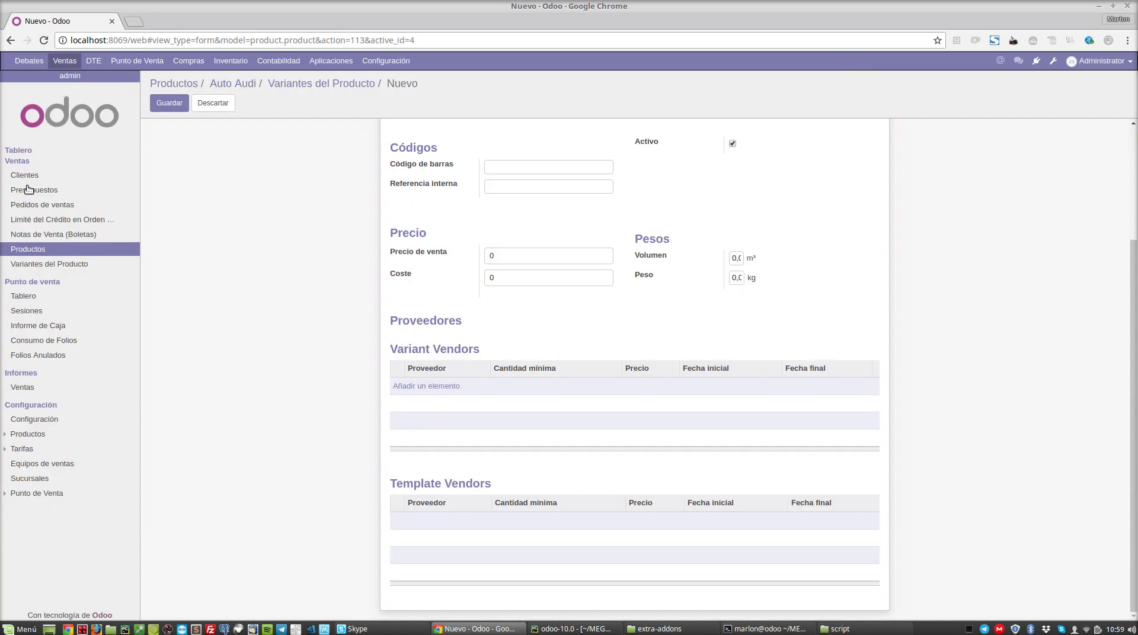
# - Open the purchasing suppliers in a separate browser tab and start a new supplier named AUDI
pyautogui.middleClick(137, 61)
pyautogui.click(158, 23)
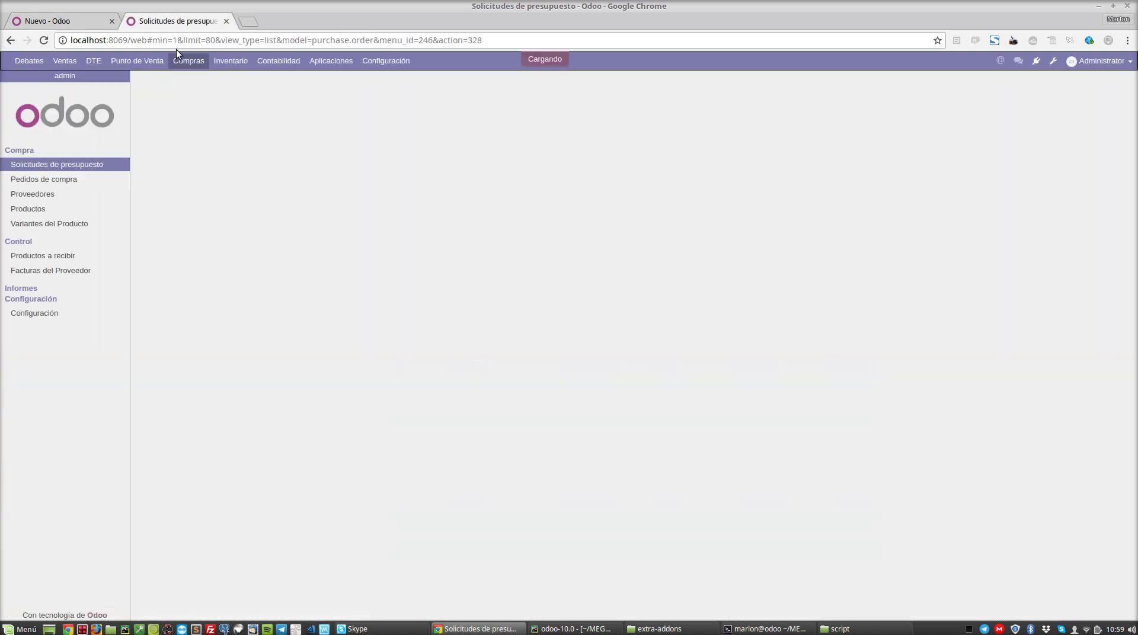
pyautogui.click(48, 194)
pyautogui.click(155, 113)
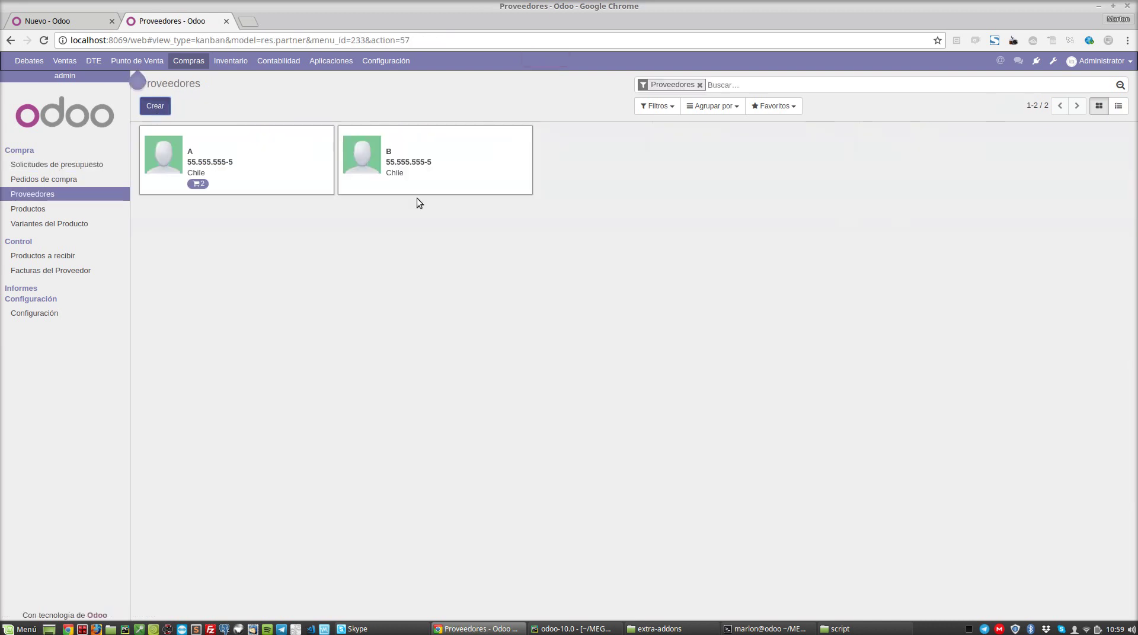
pyautogui.click(498, 224)
pyautogui.write('A')
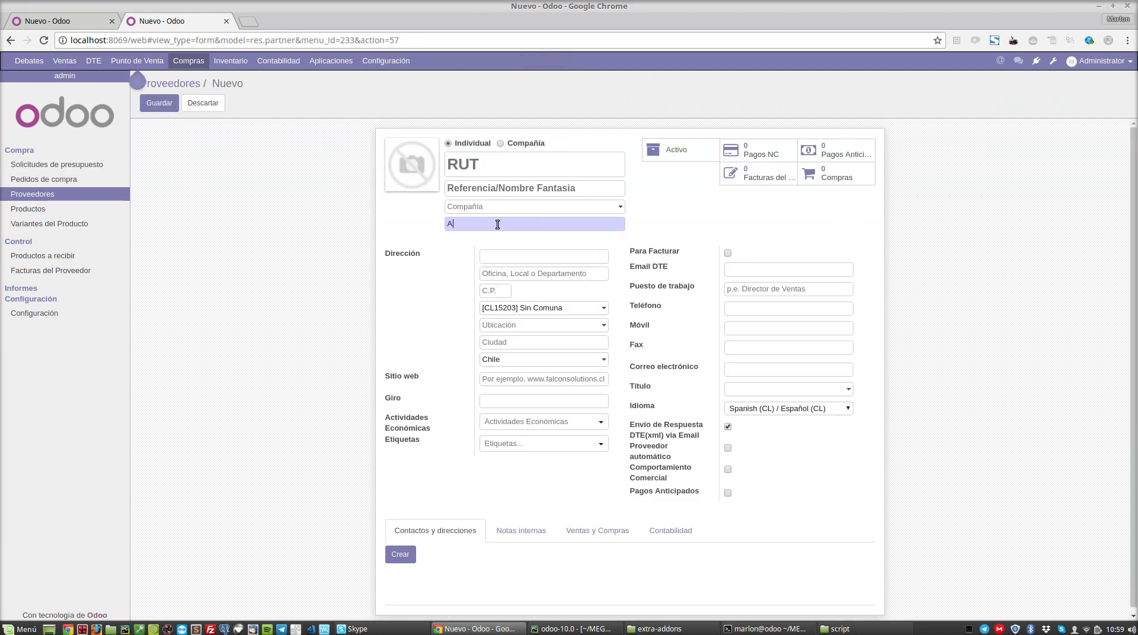
pyautogui.write('UDI')
# - Enter the supplier's RUT tax number and save the new supplier
pyautogui.click(239, 151)
pyautogui.press('Return')
pyautogui.click(477, 169)
pyautogui.write('55.555.55')
pyautogui.write('5')
pyautogui.write('-5')
pyautogui.click(223, 223)
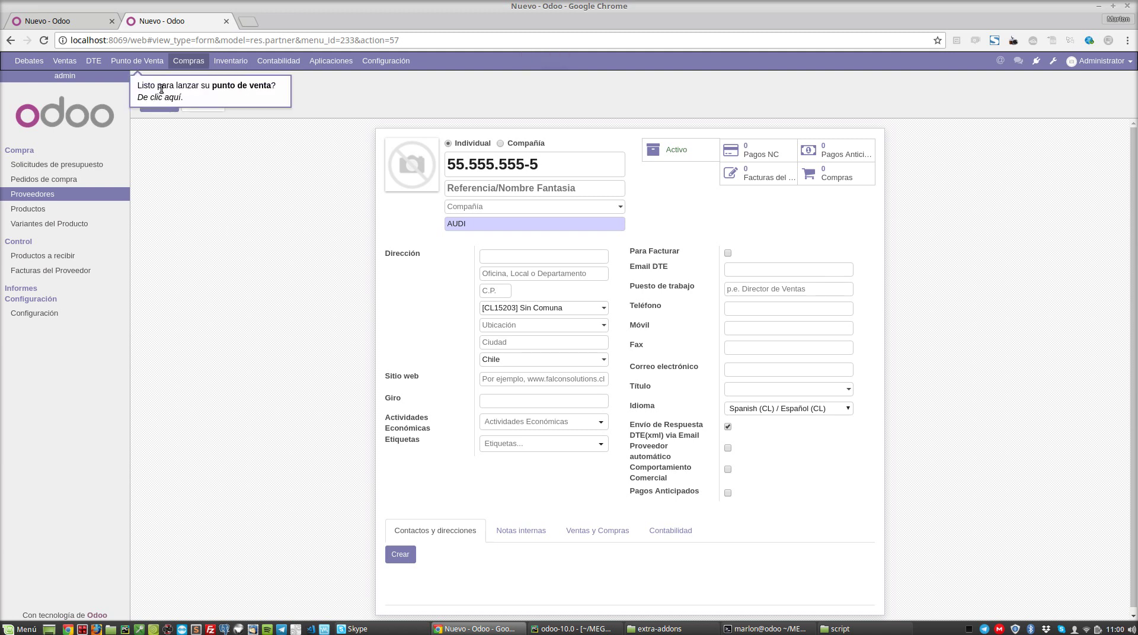
pyautogui.click(159, 102)
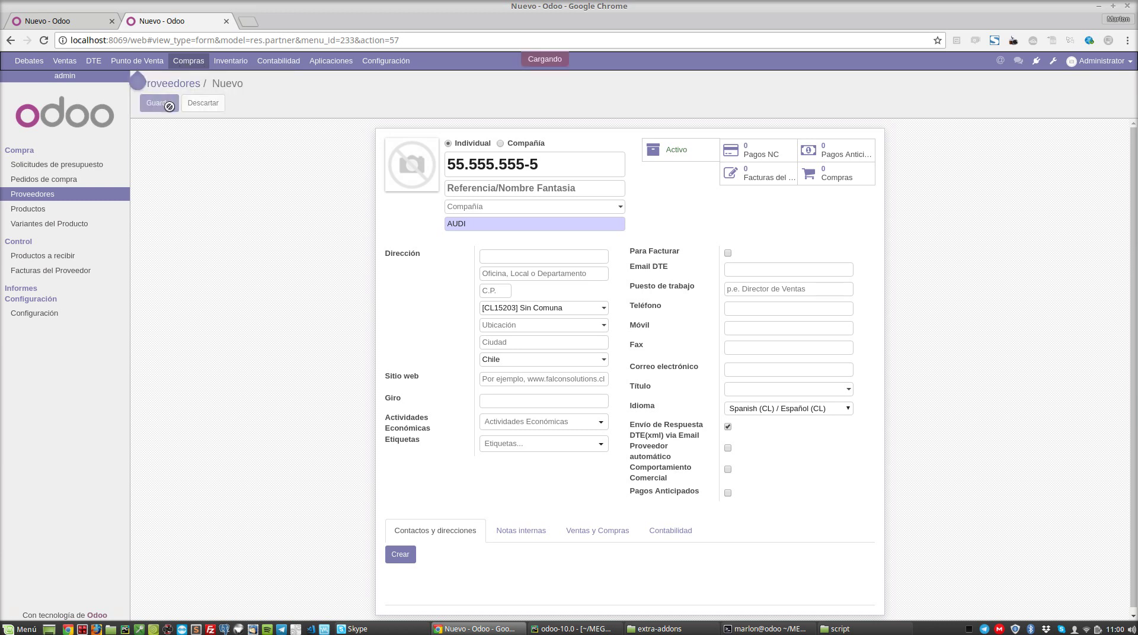
pyautogui.click(89, 21)
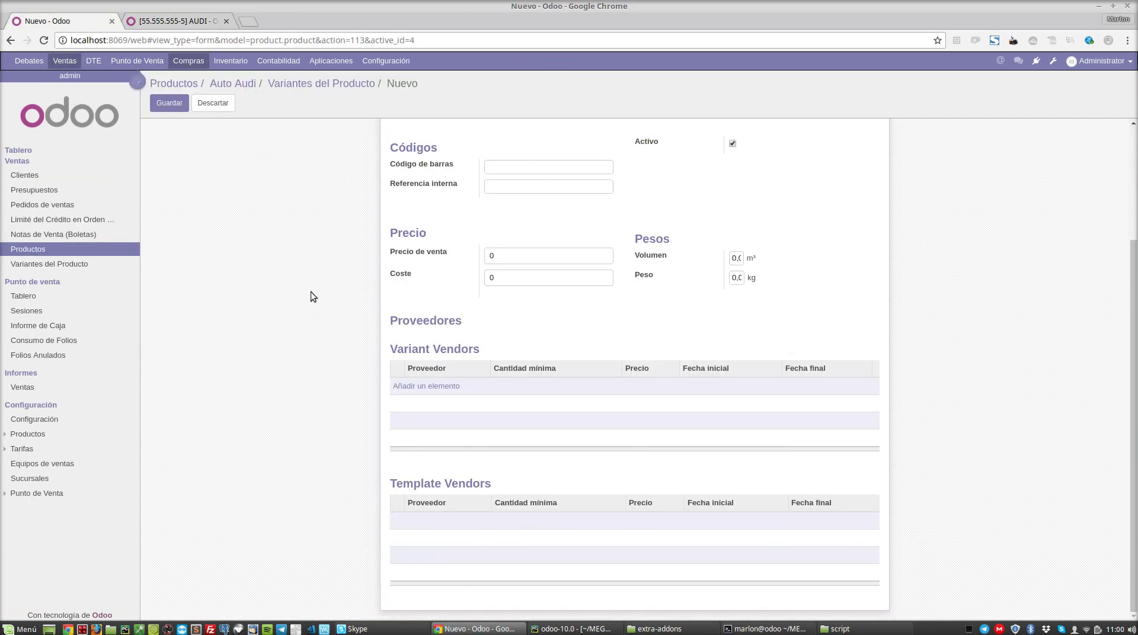
pyautogui.click(440, 384)
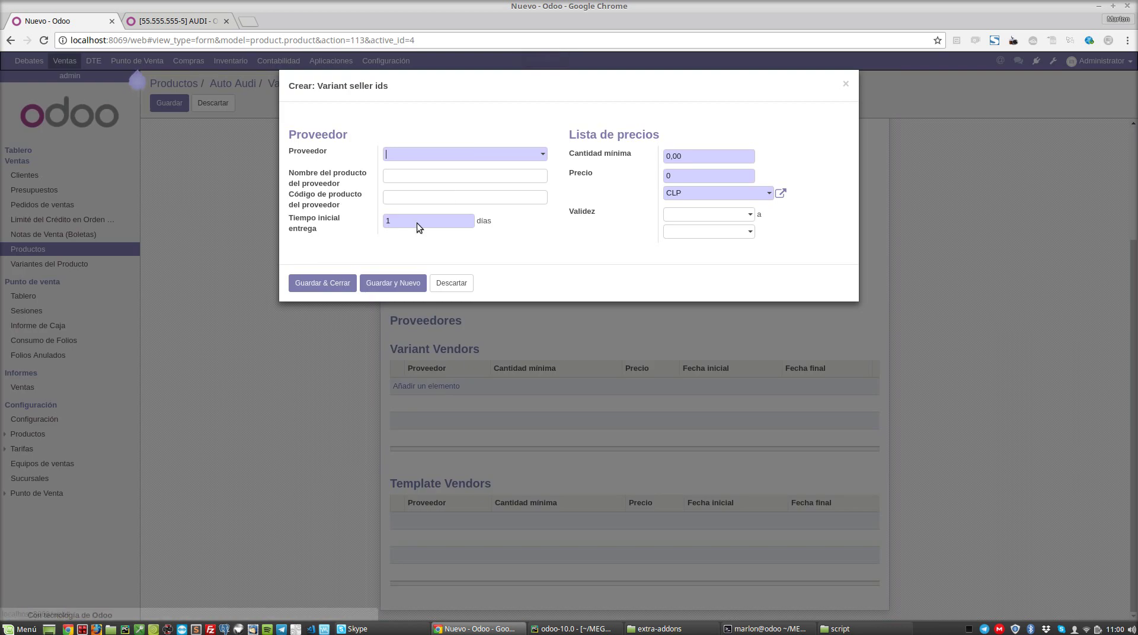
pyautogui.click(443, 155)
pyautogui.click(466, 186)
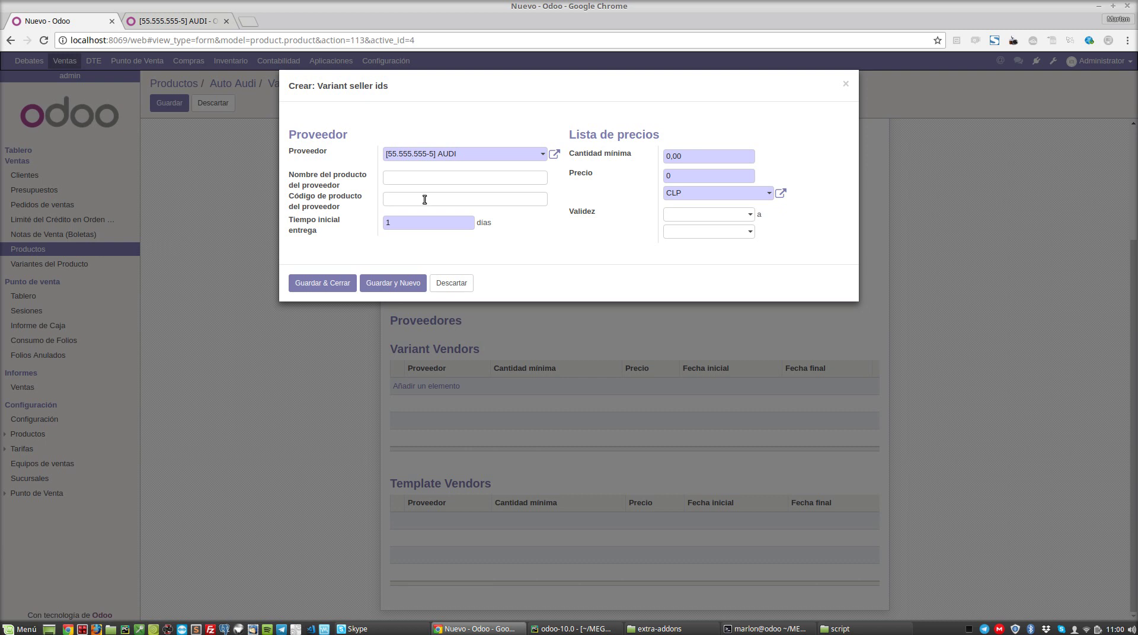
pyautogui.press('Escape')
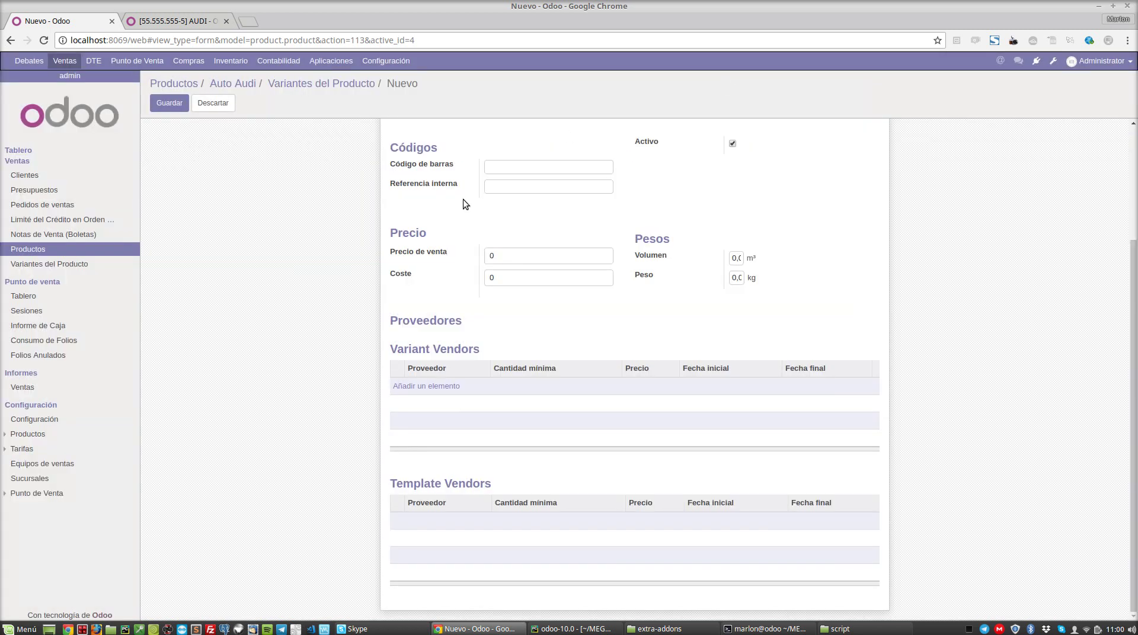
pyautogui.scroll(3, 545, 351)
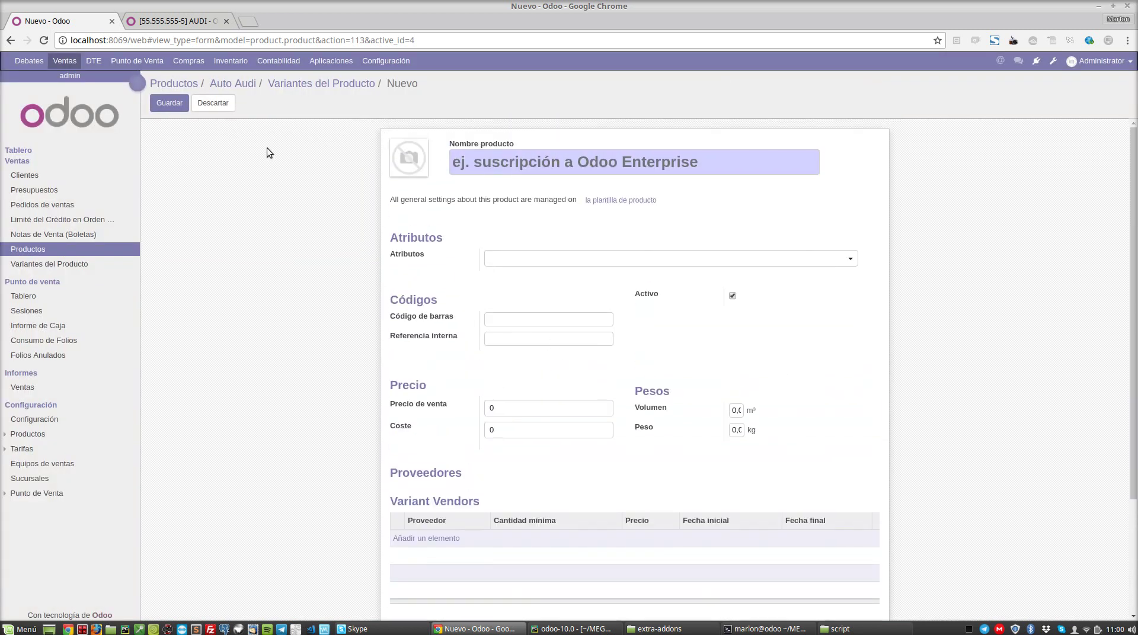
# - Add AUDI as a variant vendor of the Color: Blanco variant of Auto Audi, with the vendor's product name and code, and save the variant
pyautogui.click(331, 84)
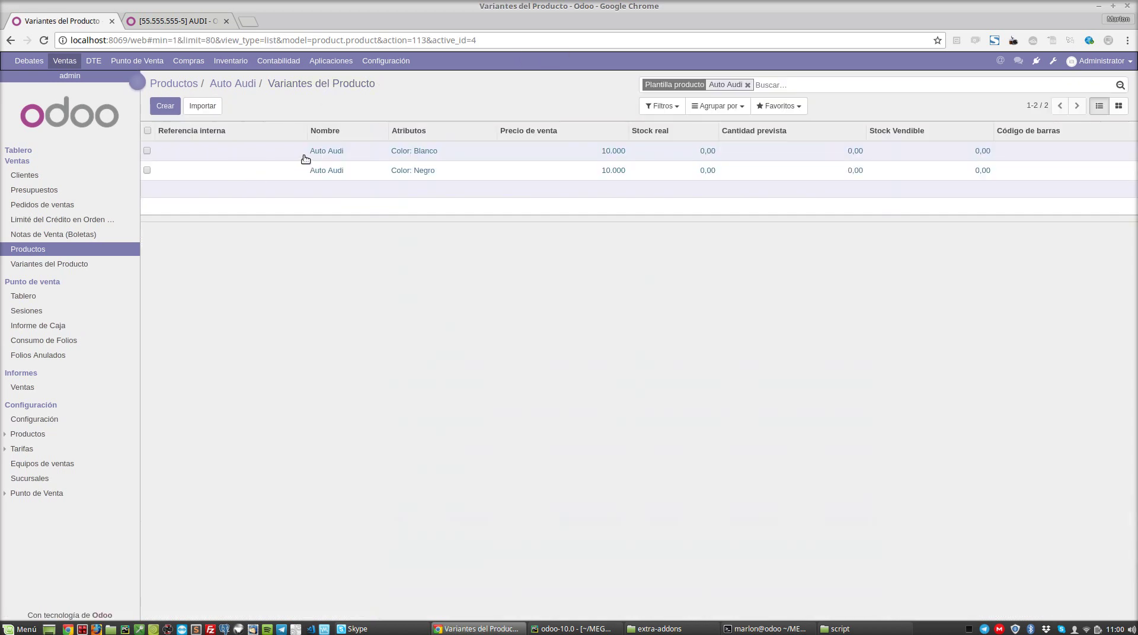
pyautogui.click(461, 154)
pyautogui.click(165, 104)
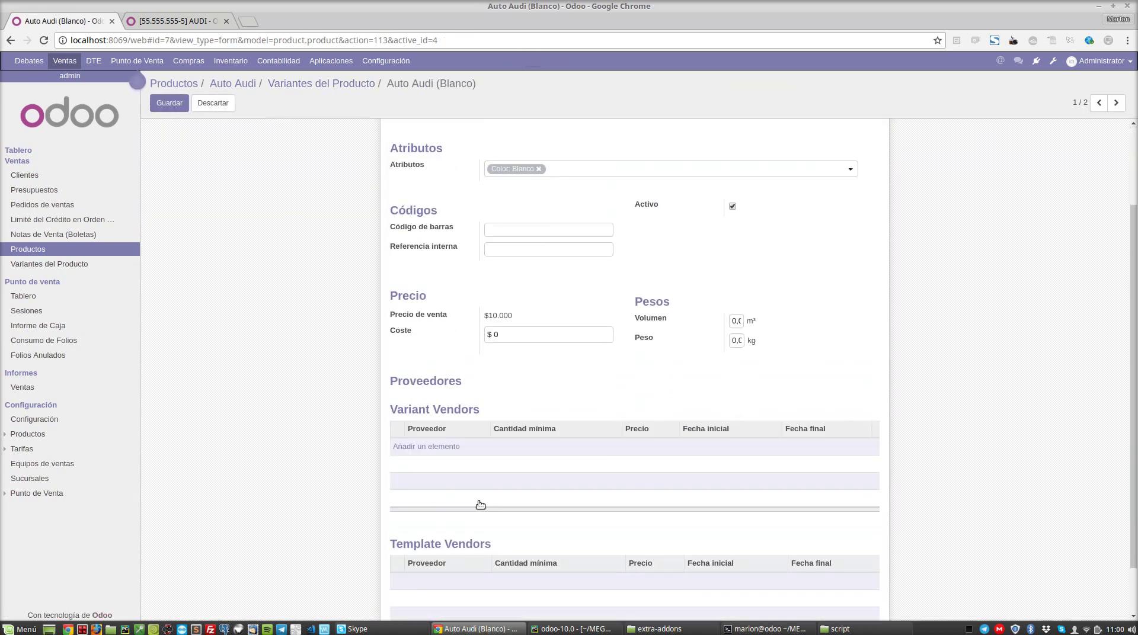
pyautogui.scroll(-3, 439, 403)
pyautogui.click(432, 386)
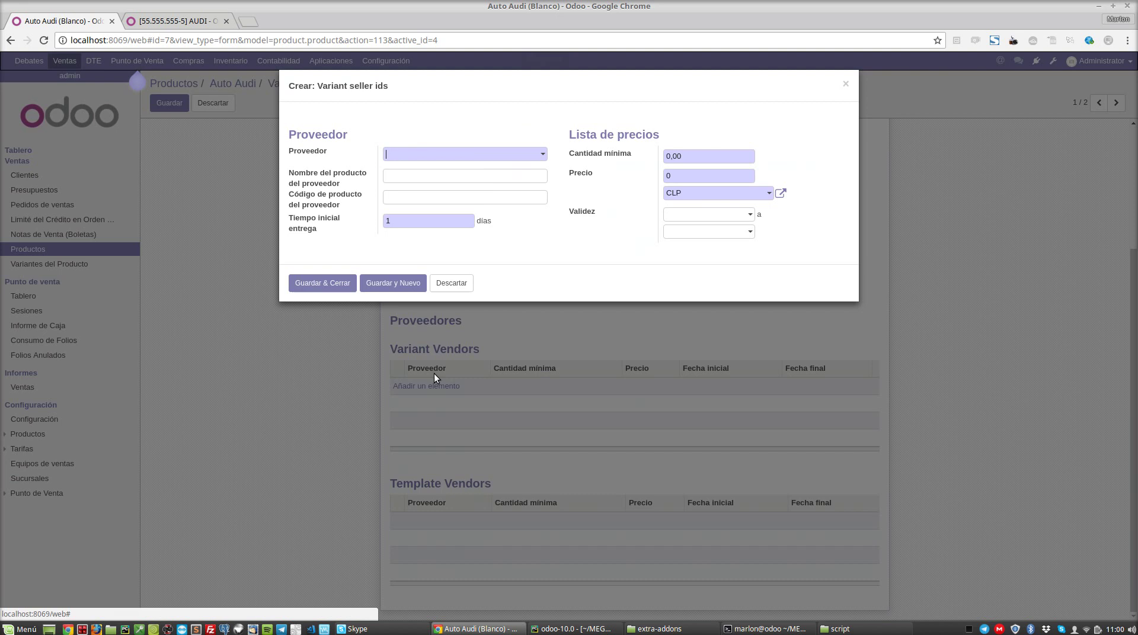
pyautogui.click(419, 153)
pyautogui.click(444, 184)
pyautogui.click(453, 180)
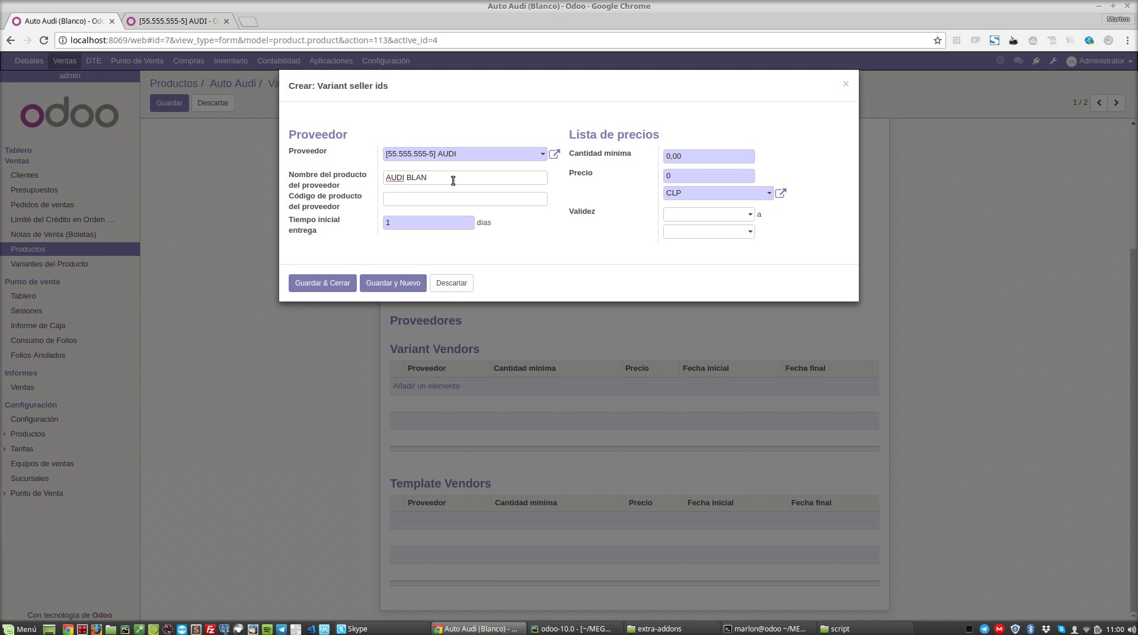
pyautogui.click(459, 201)
pyautogui.click(344, 284)
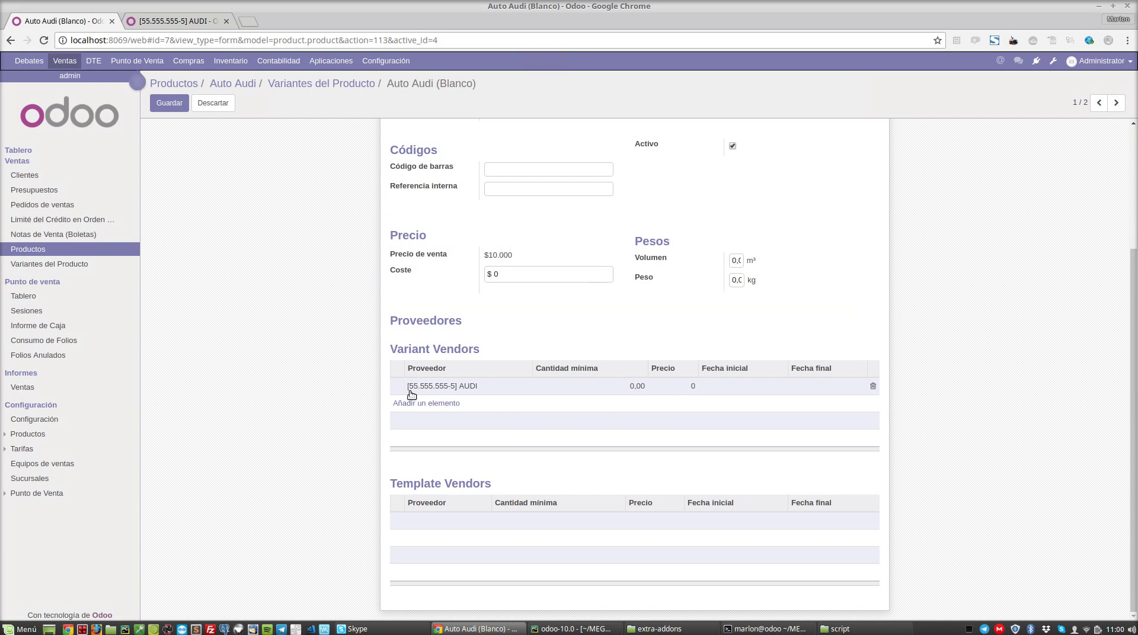
pyautogui.scroll(5, 183, 146)
pyautogui.click(169, 102)
# - Add AUDI as a variant vendor of the Color: Negro variant, with vendor product name AUDI NEGRO and code NG-45, and save the variant
pyautogui.click(335, 84)
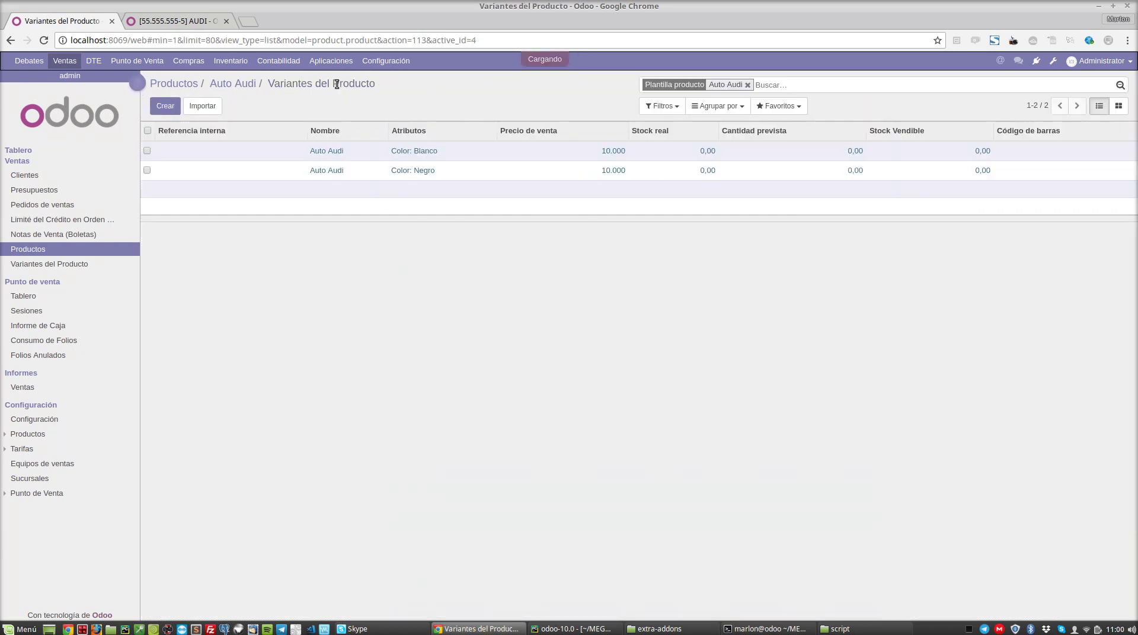
pyautogui.click(239, 175)
pyautogui.click(165, 104)
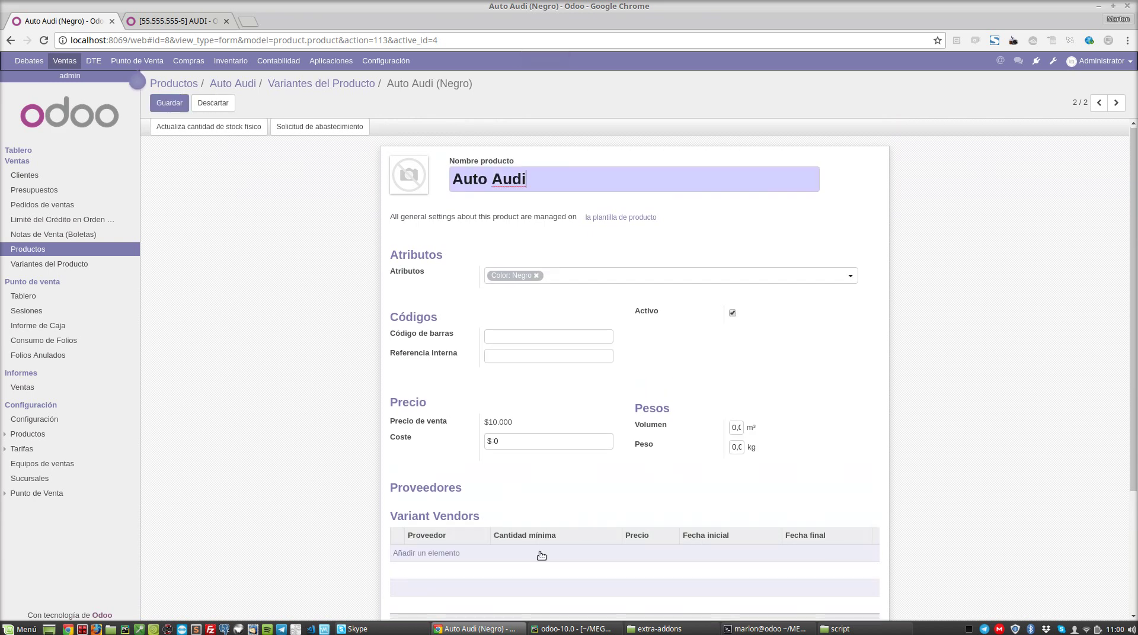
pyautogui.scroll(-3, 512, 494)
pyautogui.click(436, 396)
pyautogui.click(457, 154)
pyautogui.click(468, 185)
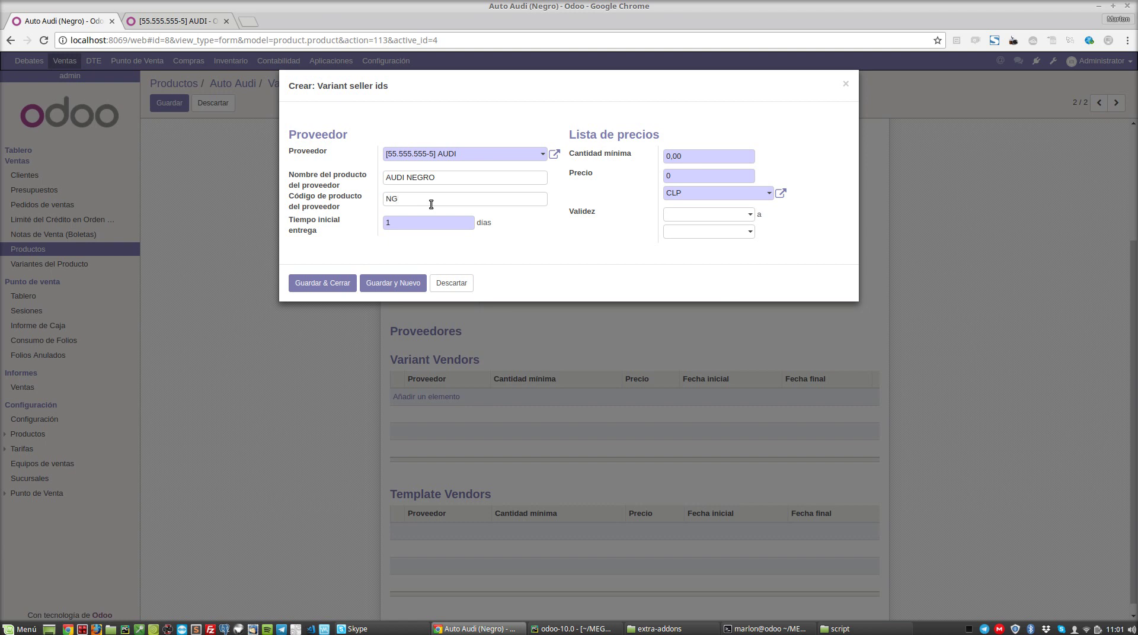
pyautogui.write('-45')
pyautogui.click(334, 283)
pyautogui.click(169, 103)
# - Start a new purchase order in the purchasing module with AUDI as the supplier
pyautogui.click(58, 250)
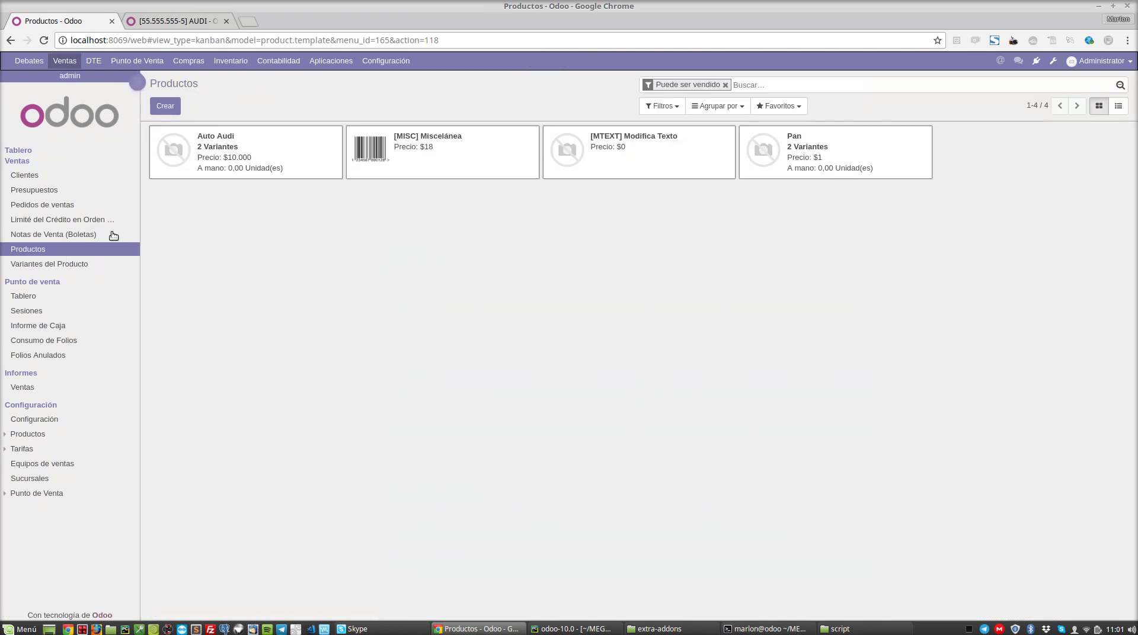
pyautogui.click(189, 60)
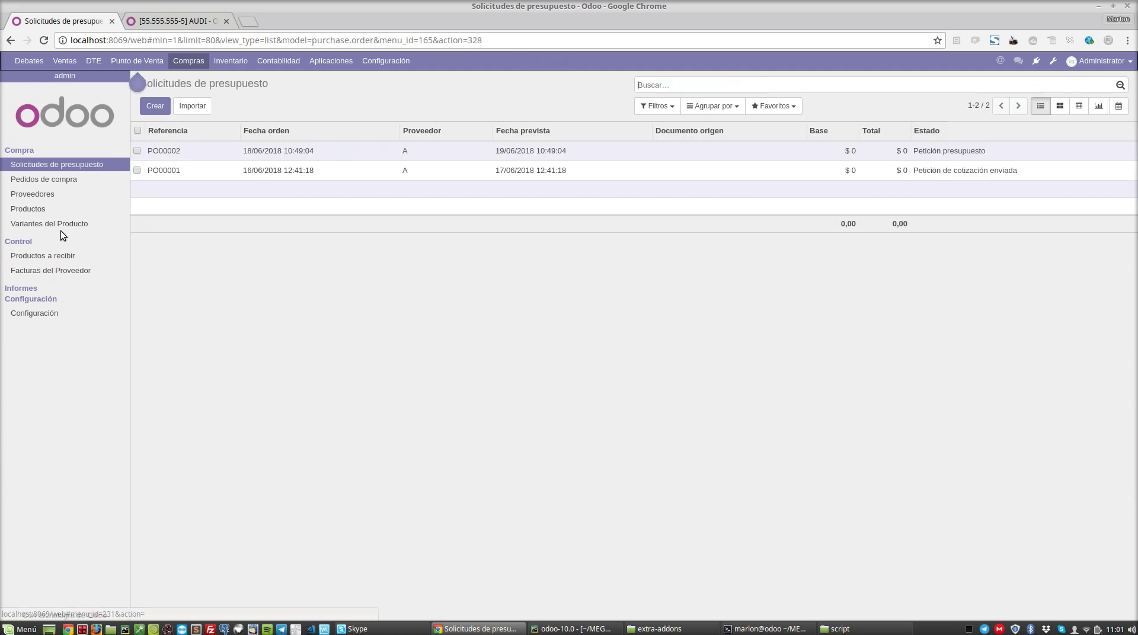
pyautogui.click(58, 180)
pyautogui.click(155, 105)
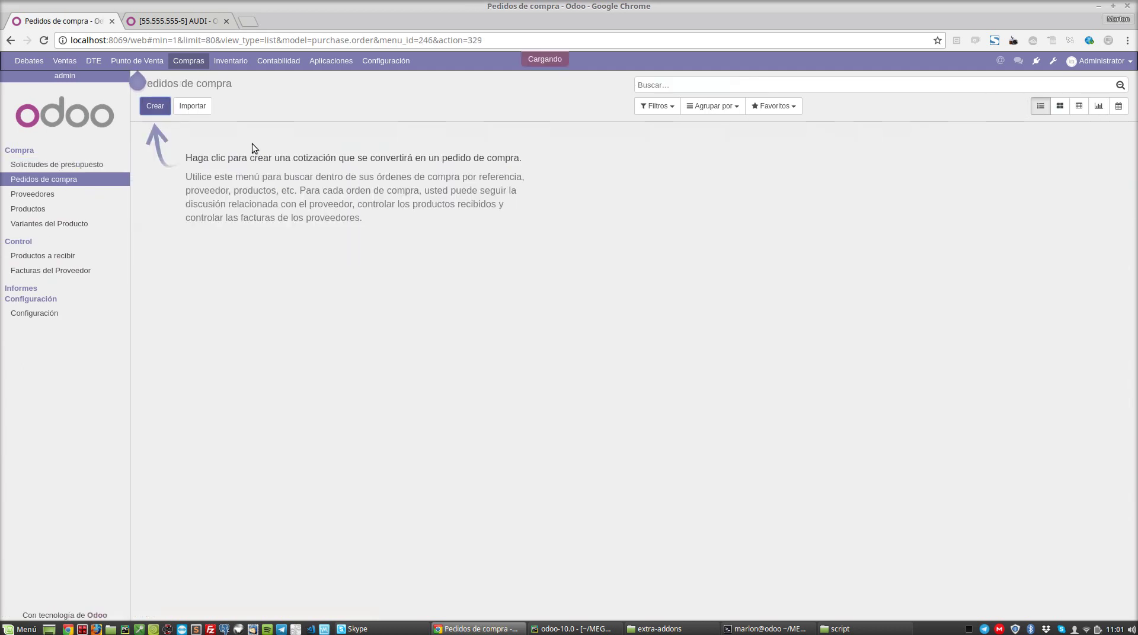
pyautogui.click(584, 217)
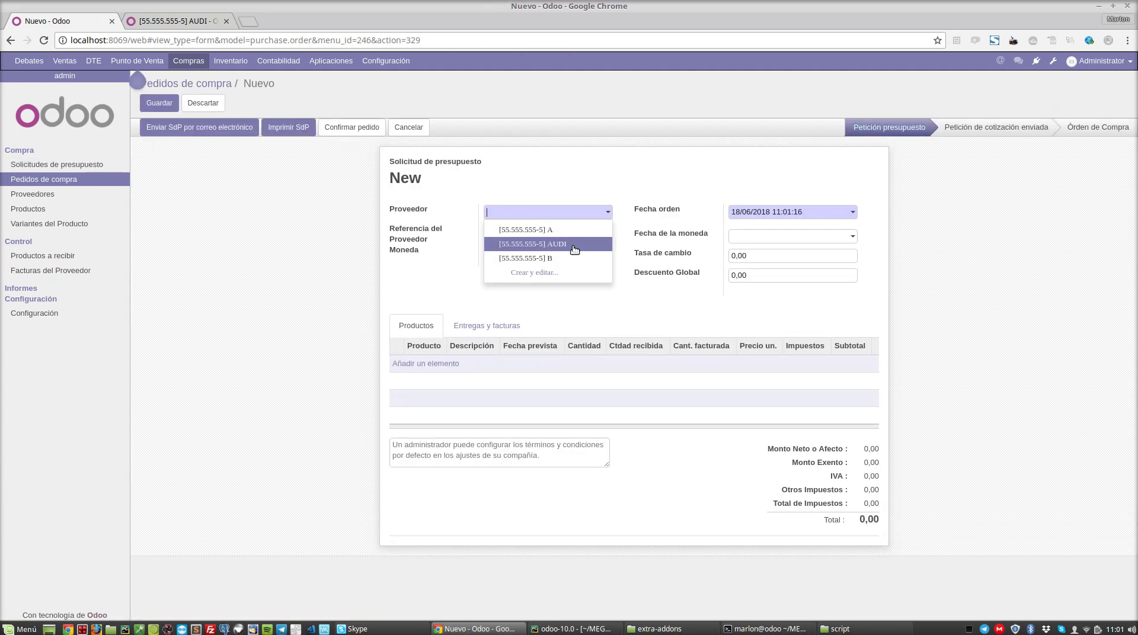
pyautogui.click(576, 247)
# - Add the AUDI BLANCO (Blanco) and AUDI NEGRO (Negro) variants as product lines and save the order
pyautogui.click(425, 338)
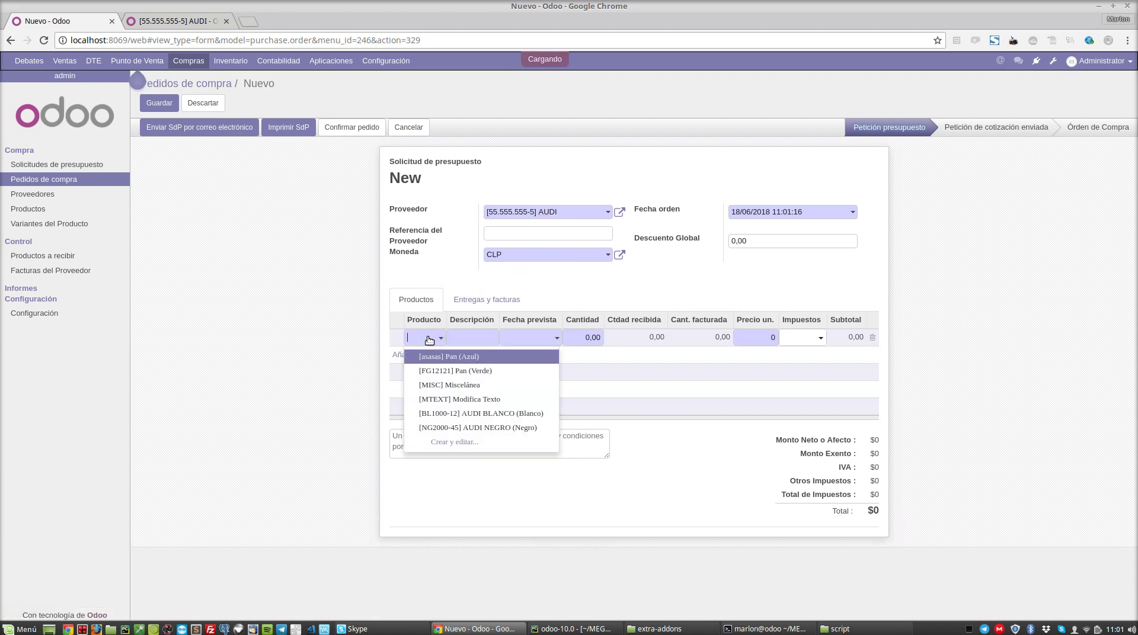
pyautogui.click(546, 414)
pyautogui.click(442, 376)
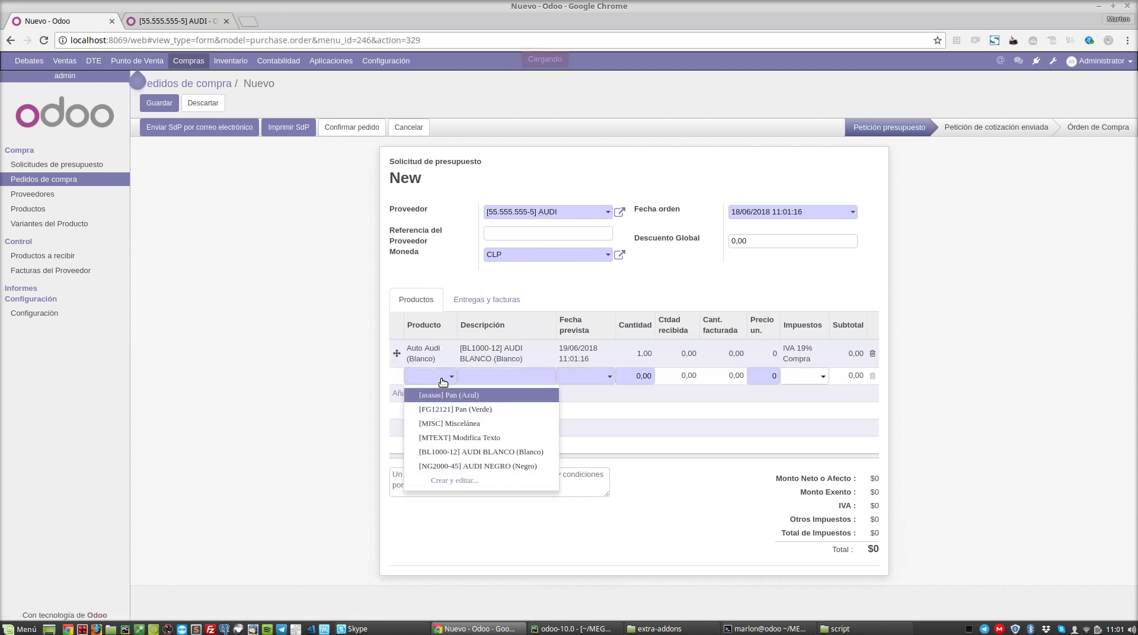
pyautogui.click(528, 467)
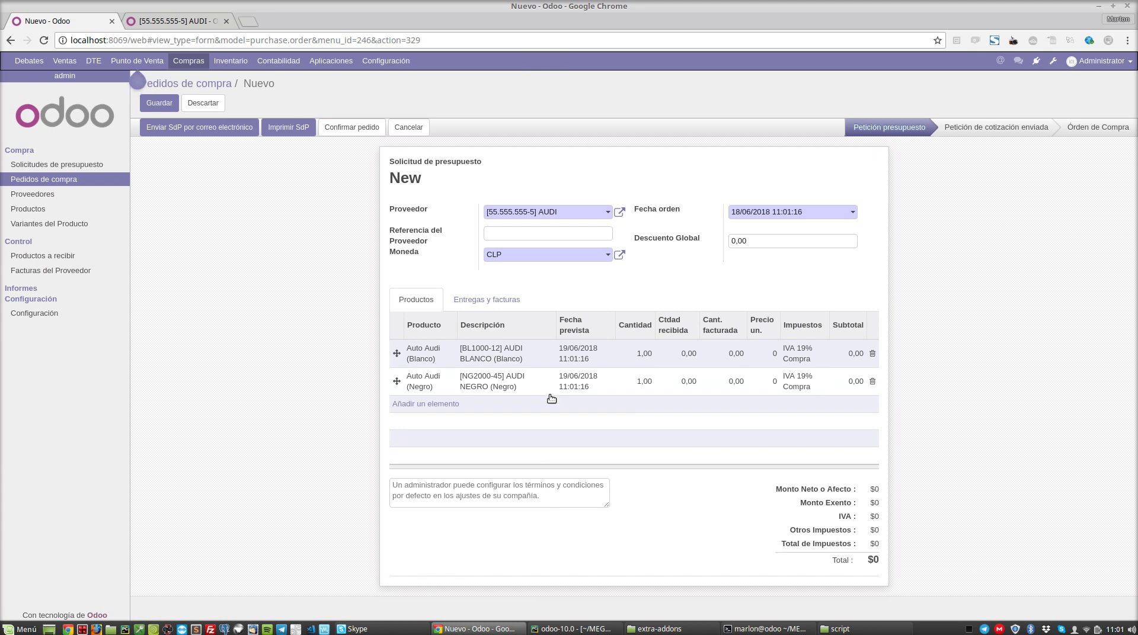
pyautogui.click(159, 102)
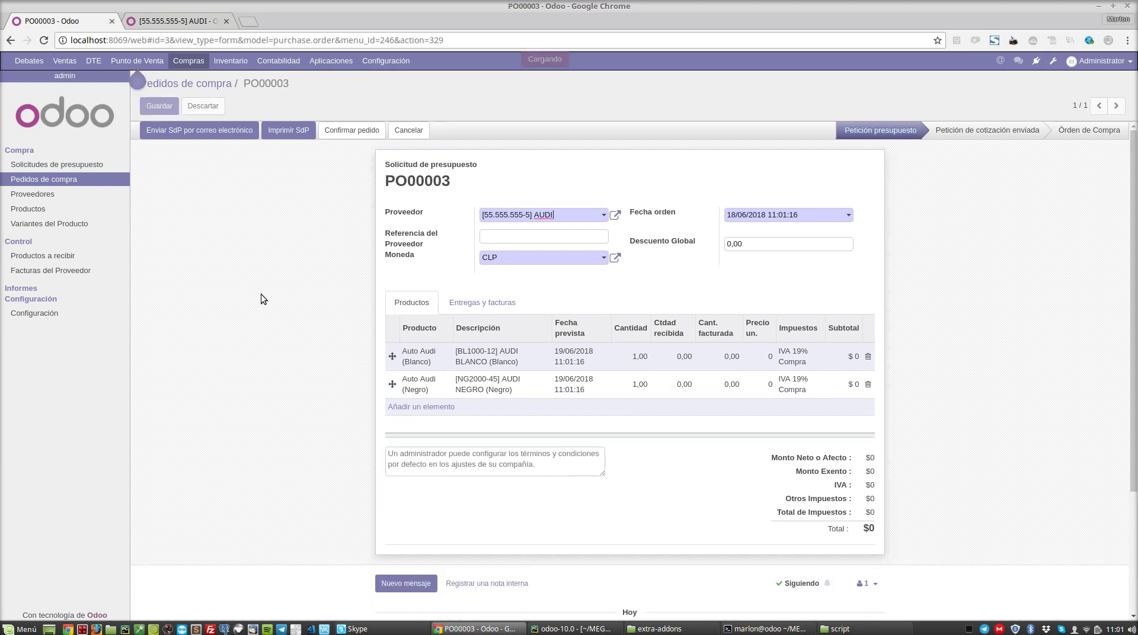
# - Print the order's request for quotation, check the supplier product names and codes in the PDF, and close it
pyautogui.click(299, 131)
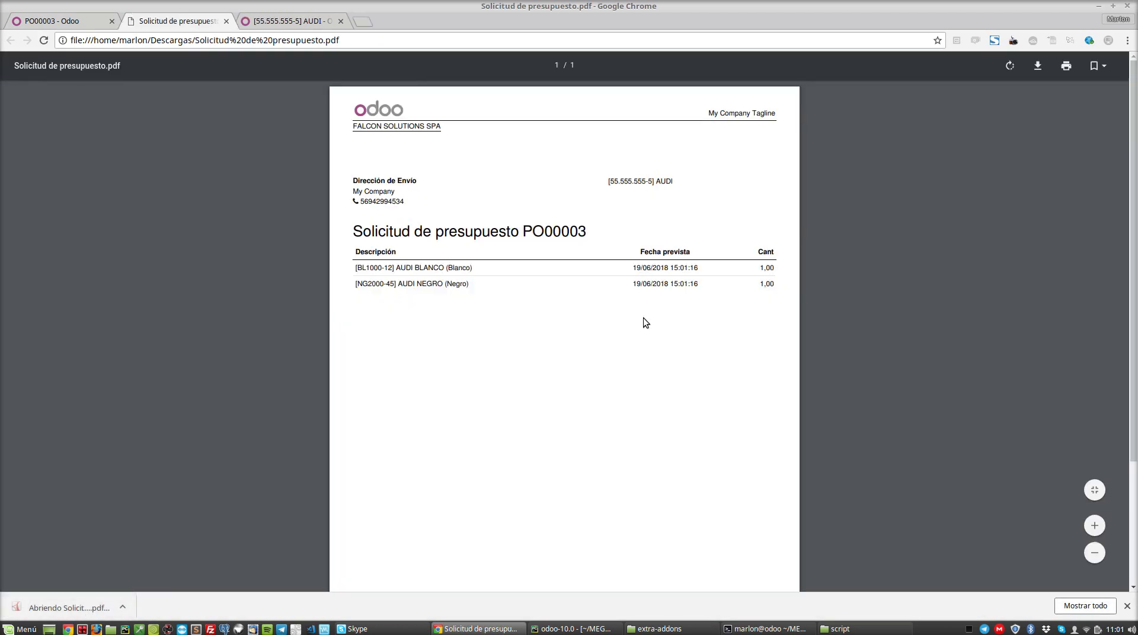
pyautogui.scroll(-2, 556, 354)
pyautogui.scroll(2, 584, 352)
pyautogui.scroll(-3, 532, 330)
pyautogui.scroll(3, 476, 346)
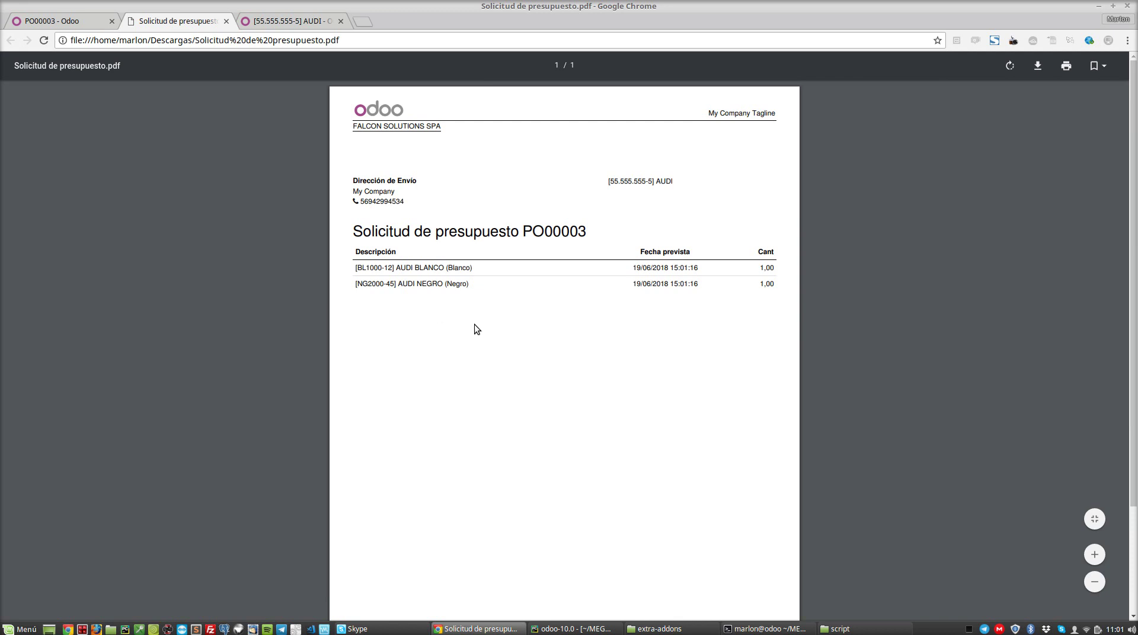
pyautogui.click(225, 20)
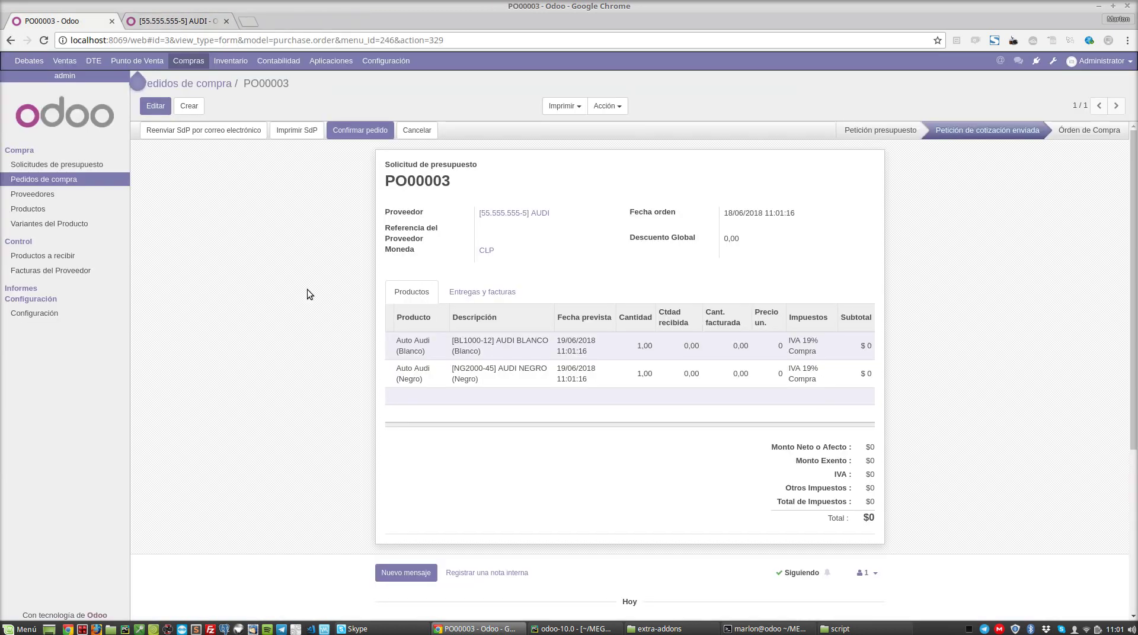